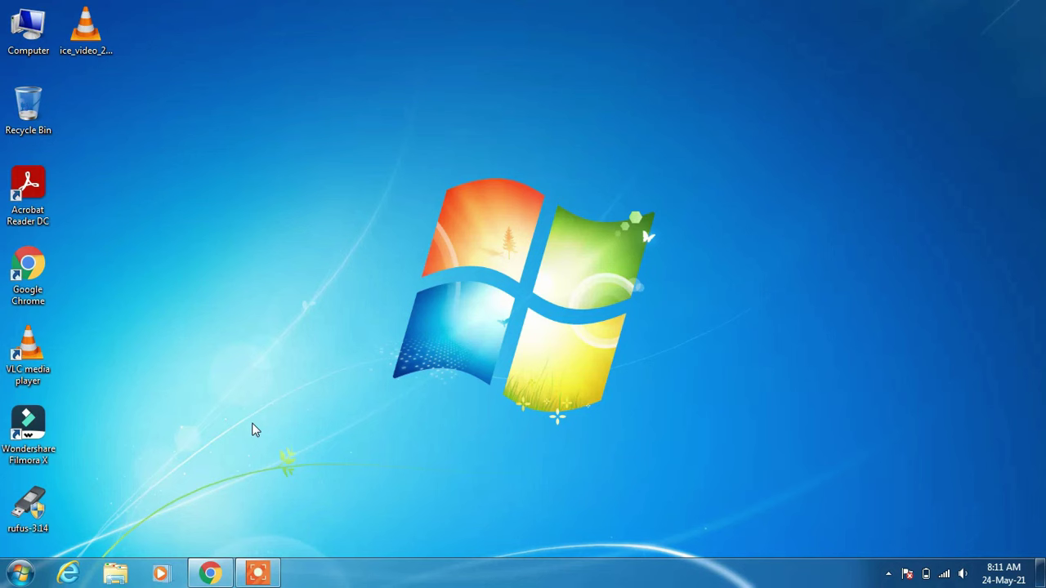
# Search the Start menu for 'device manager' and launch the Device Manager result.
pyautogui.click(20, 574)
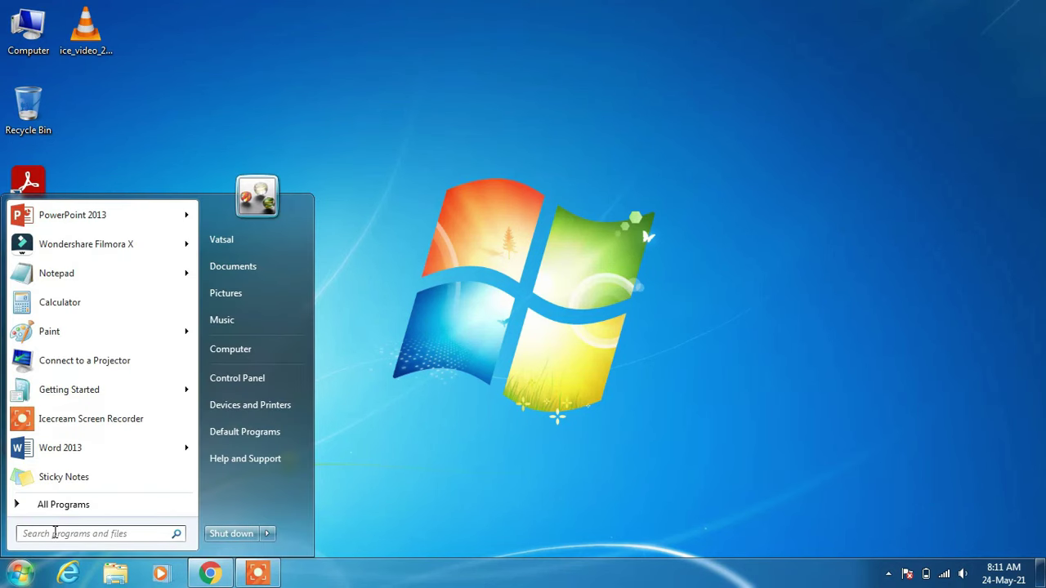
pyautogui.write('dei')
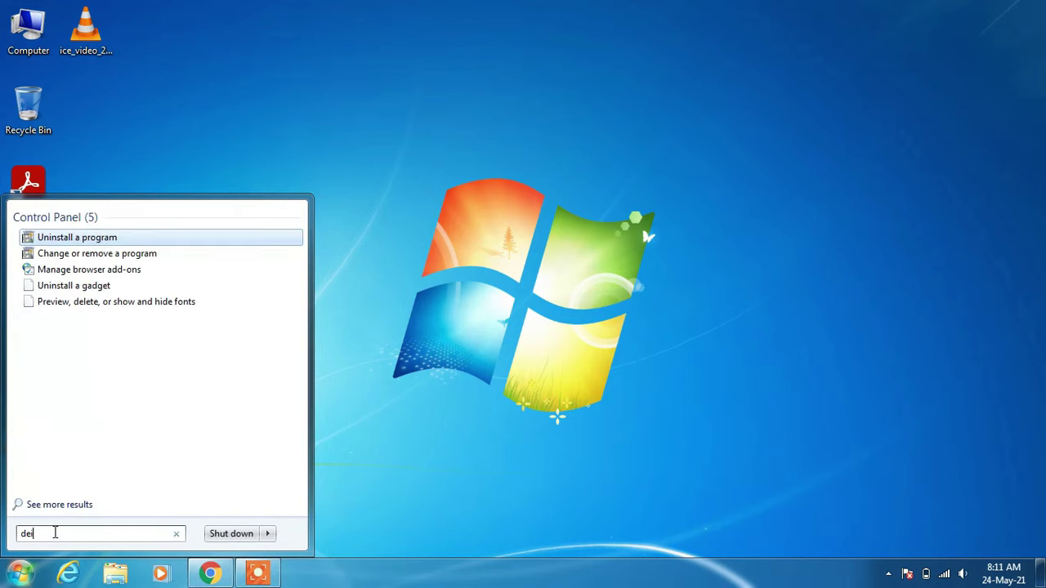
pyautogui.press('BackSpace')
pyautogui.write('v')
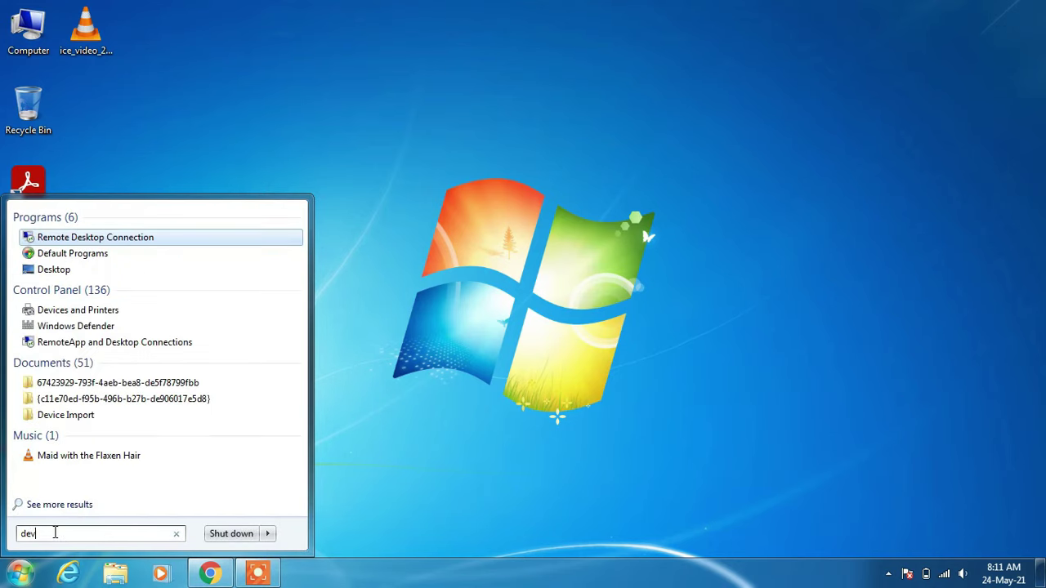
pyautogui.write('ice manager')
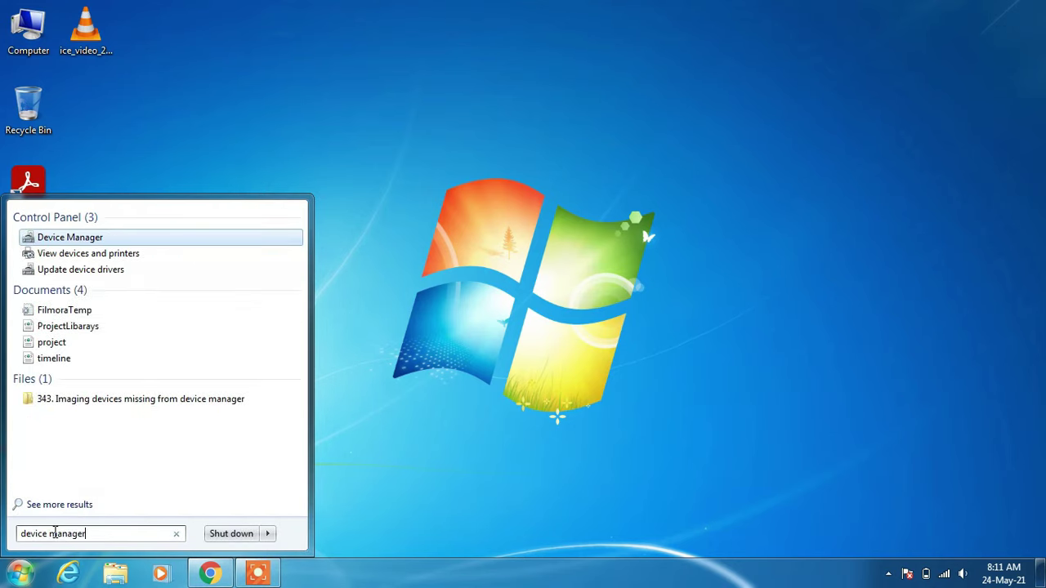
pyautogui.click(96, 236)
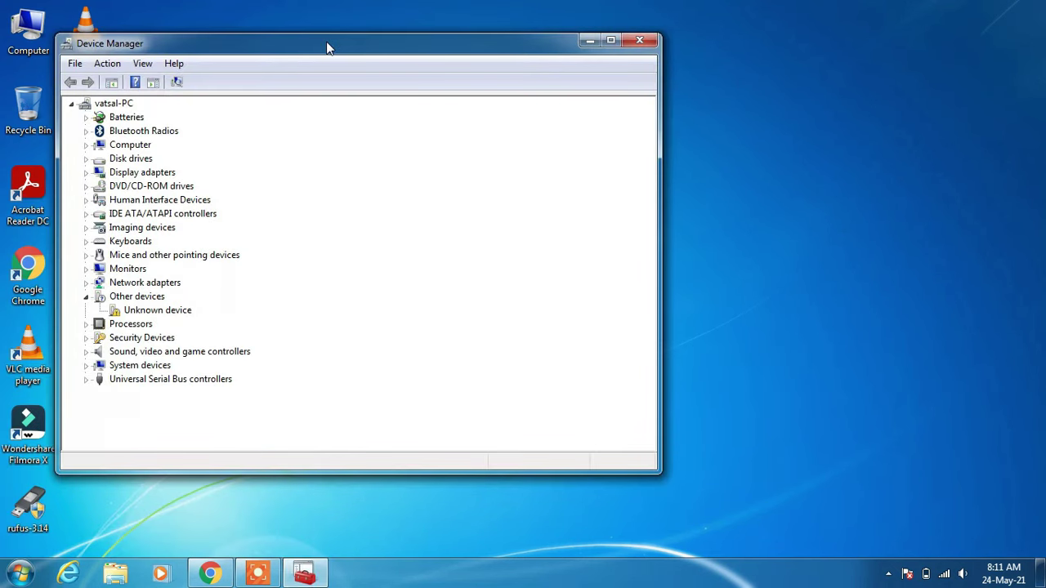
# Move Device Manager to the screen centre and expand Network adapters to list the Realtek adapters.
pyautogui.moveTo(326, 47); pyautogui.dragTo(467, 58)
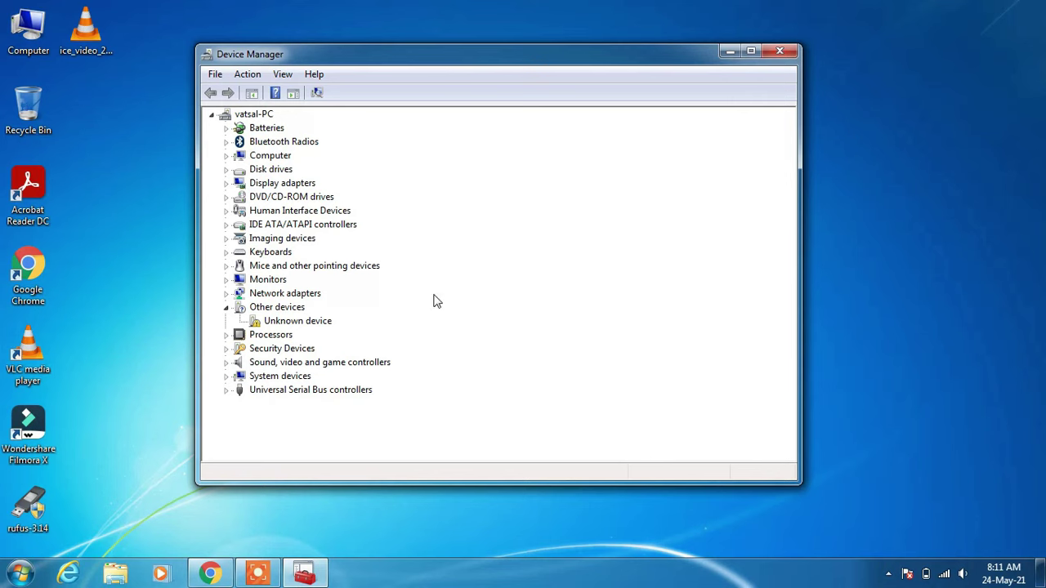
pyautogui.click(226, 293)
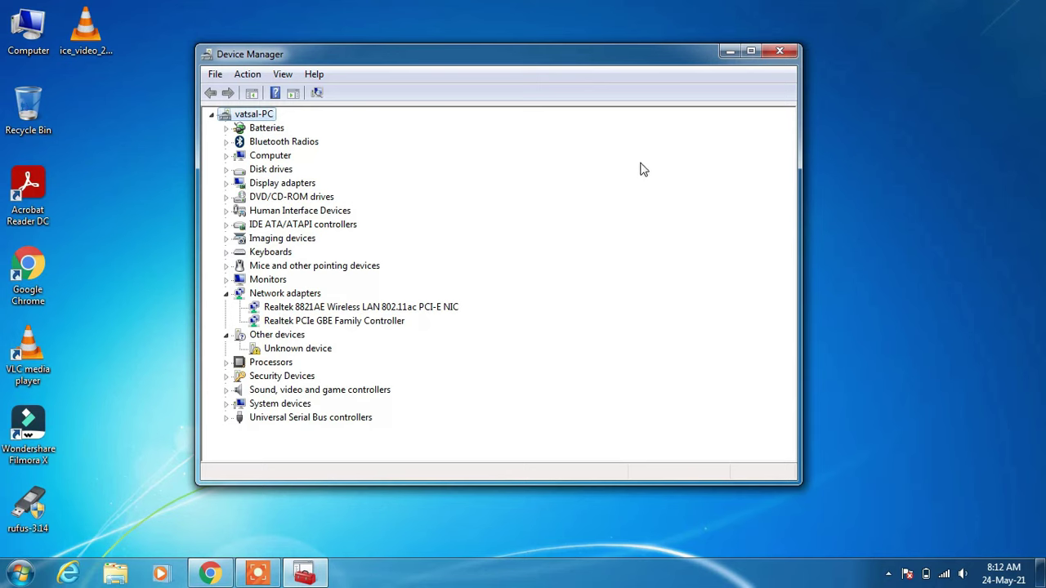
# Close Device Manager and Google 'download realtek bluetooth driver for windows 7' in Chrome.
pyautogui.click(781, 59)
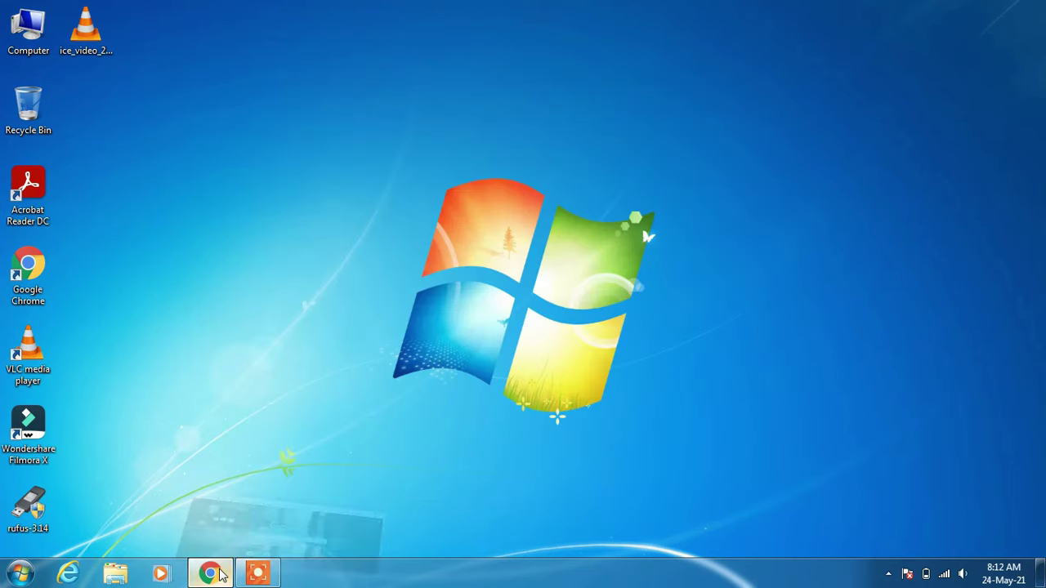
pyautogui.click(220, 574)
pyautogui.click(443, 324)
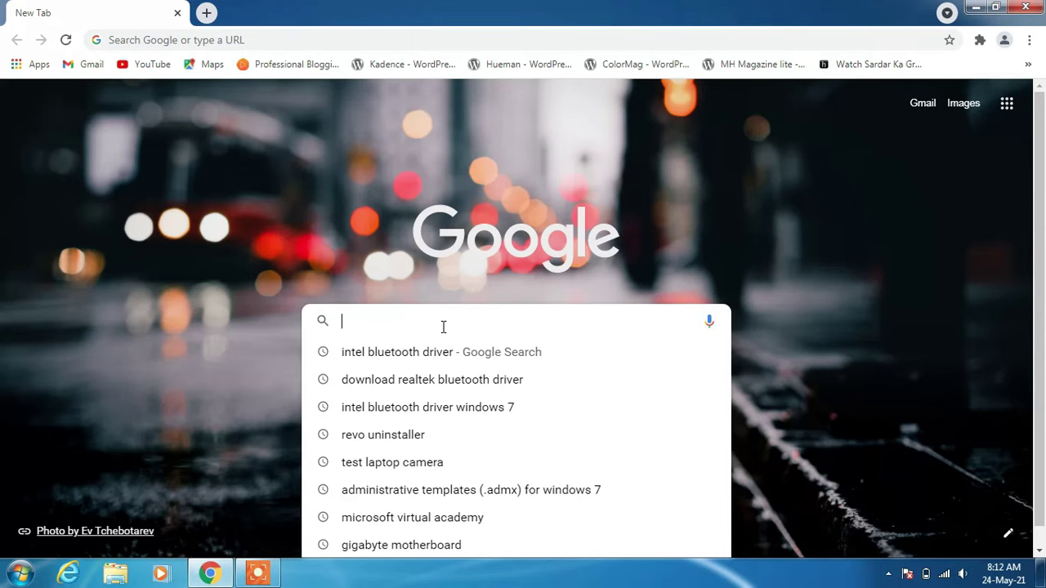
pyautogui.write('down')
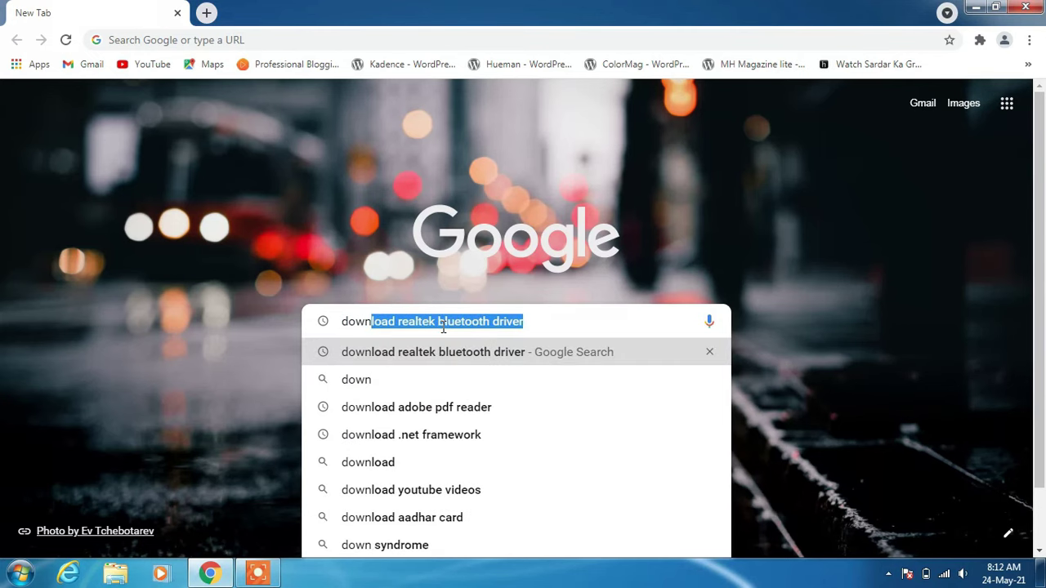
pyautogui.write('loa')
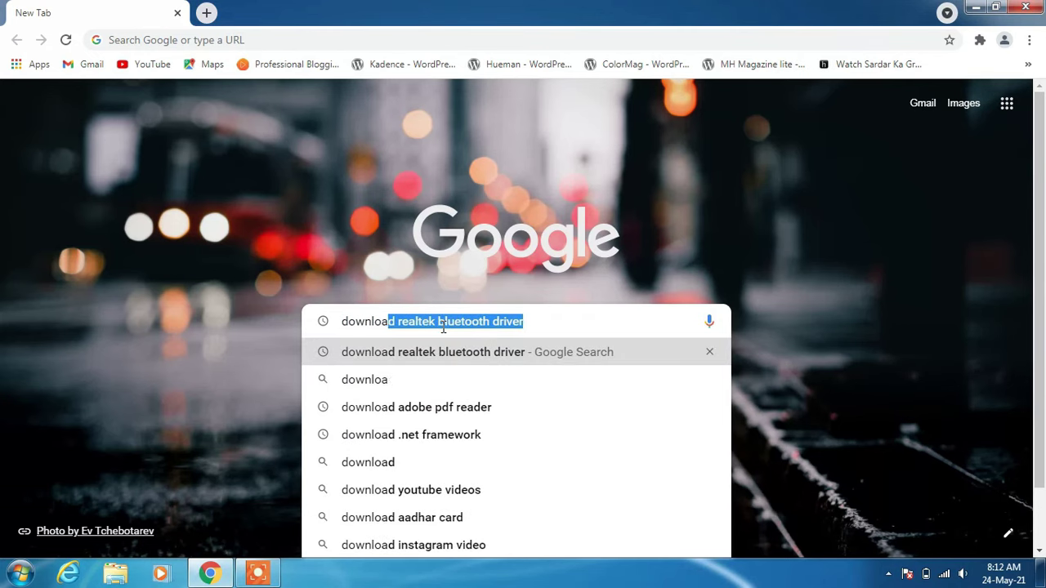
pyautogui.write('d realte')
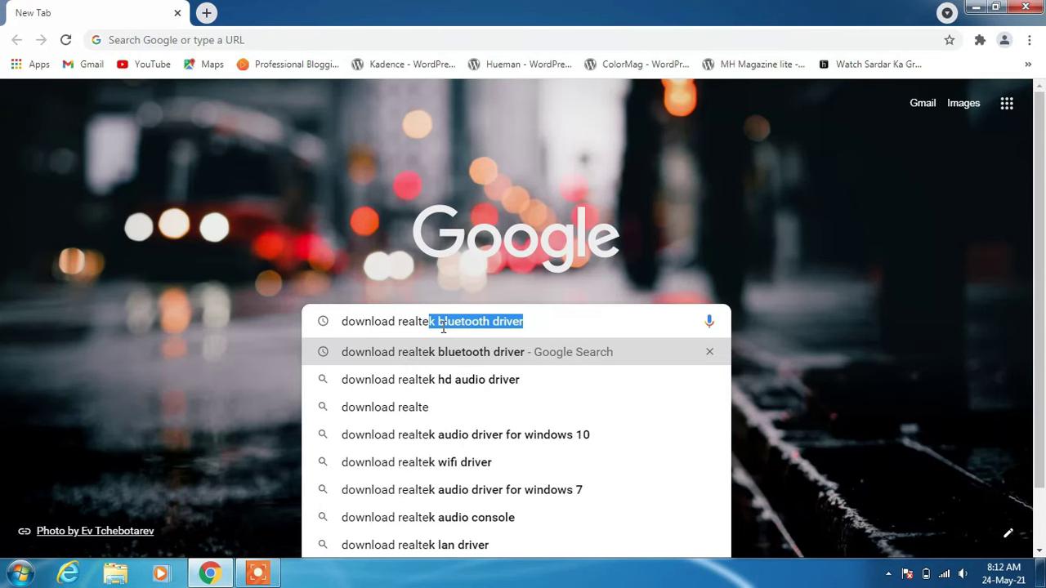
pyautogui.write('k')
pyautogui.press('Right')
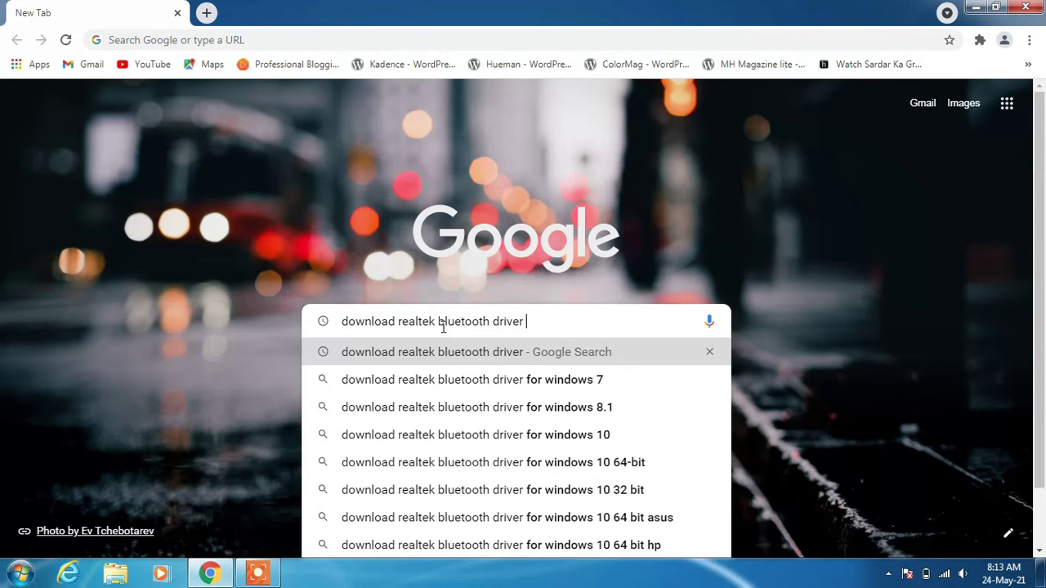
pyautogui.press('Down')
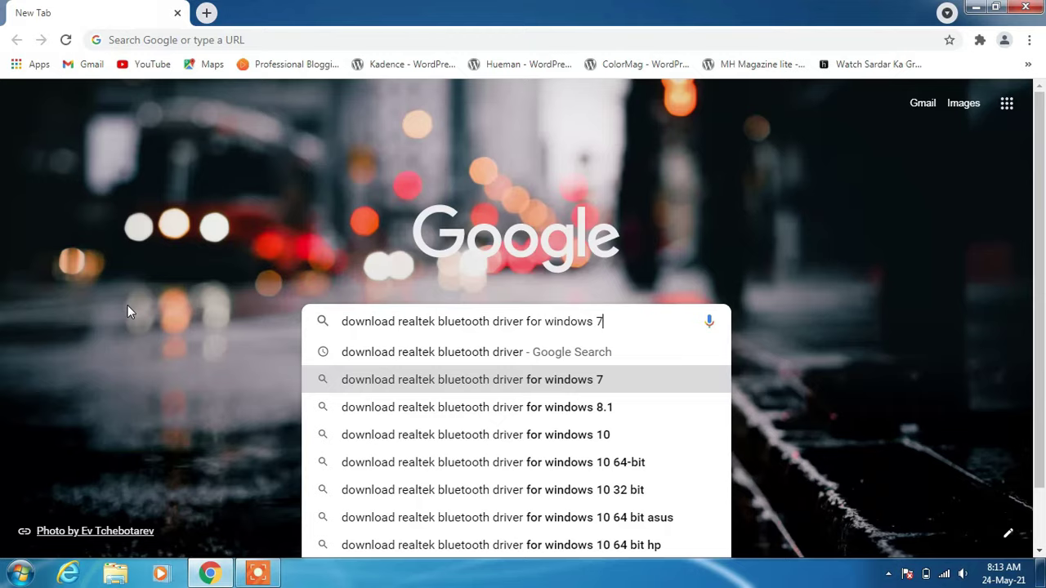
pyautogui.press('Return')
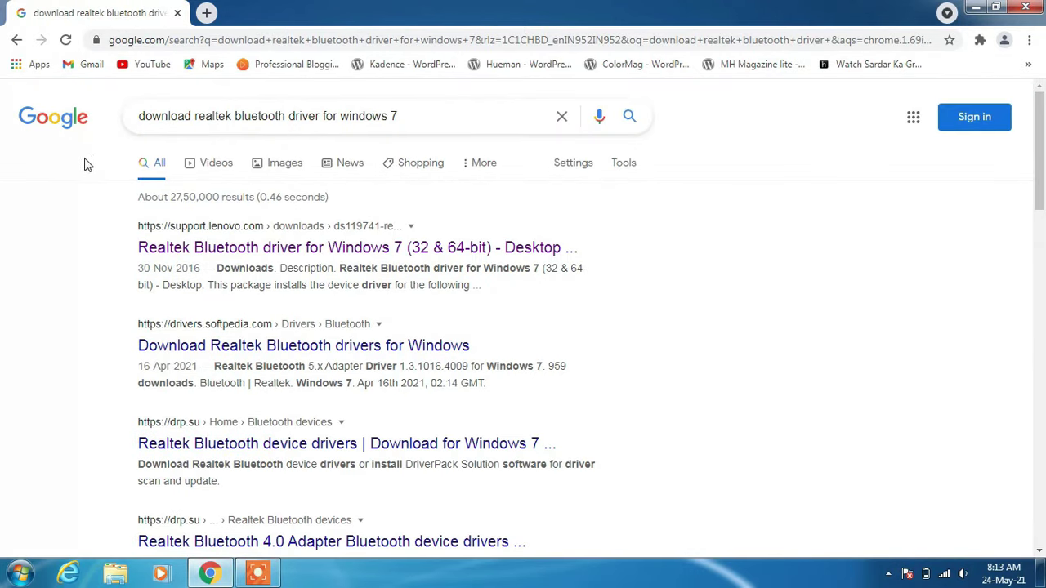
# In a new tab, Google 'download intel bluetooth driver windows 7'.
pyautogui.click(206, 13)
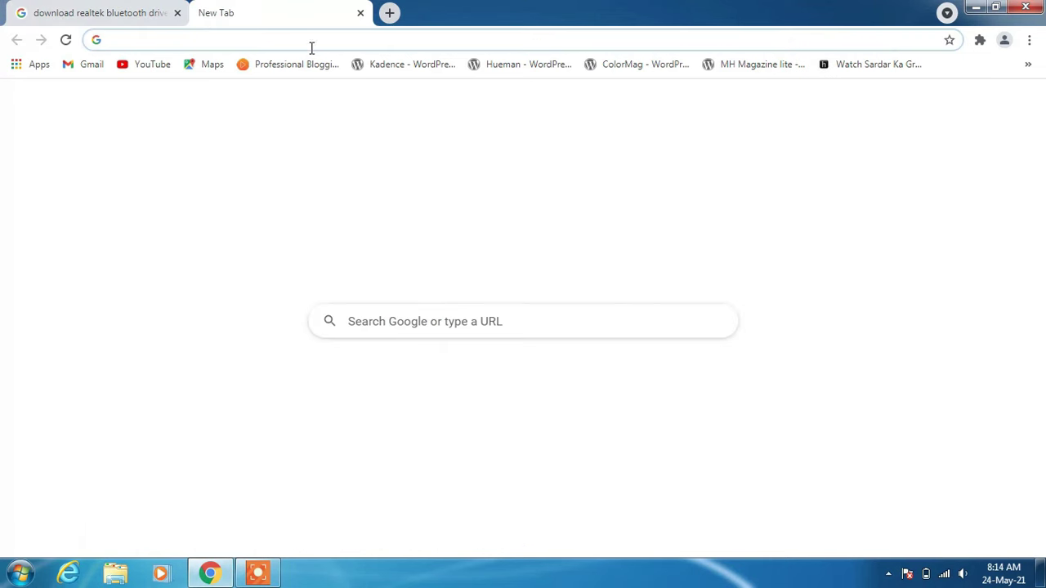
pyautogui.click(385, 322)
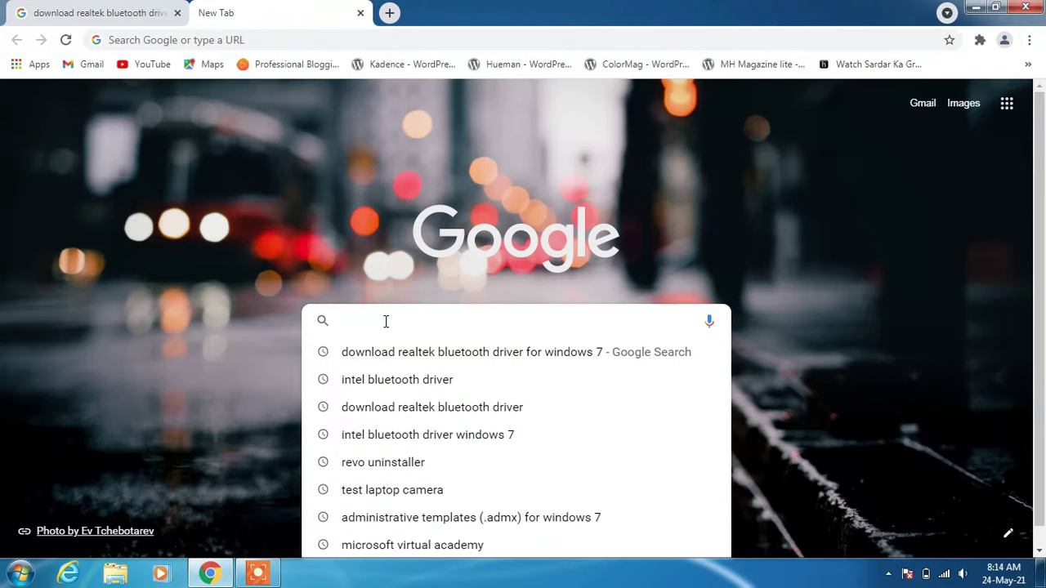
pyautogui.write('dow')
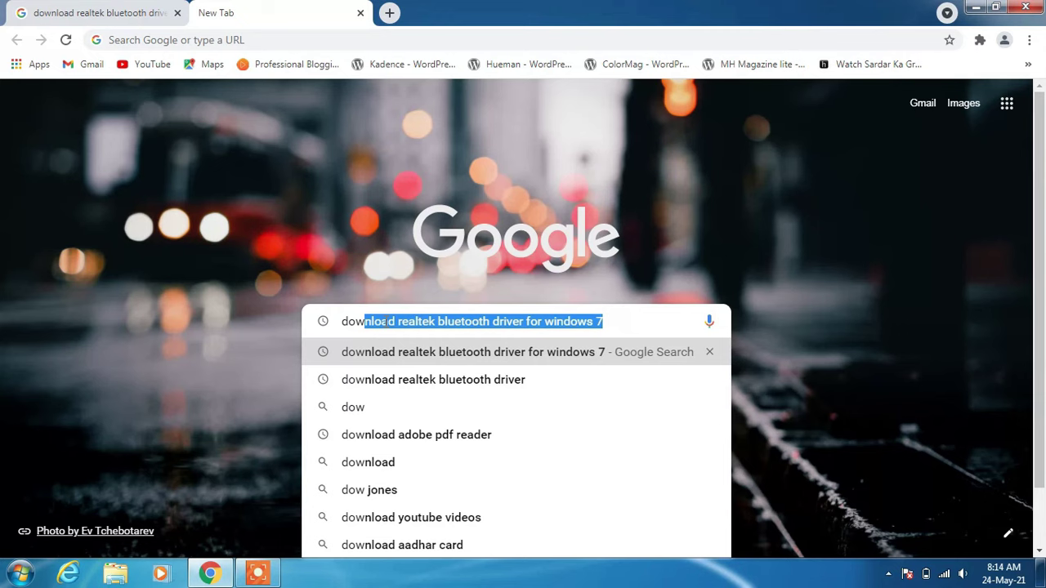
pyautogui.write('nloa')
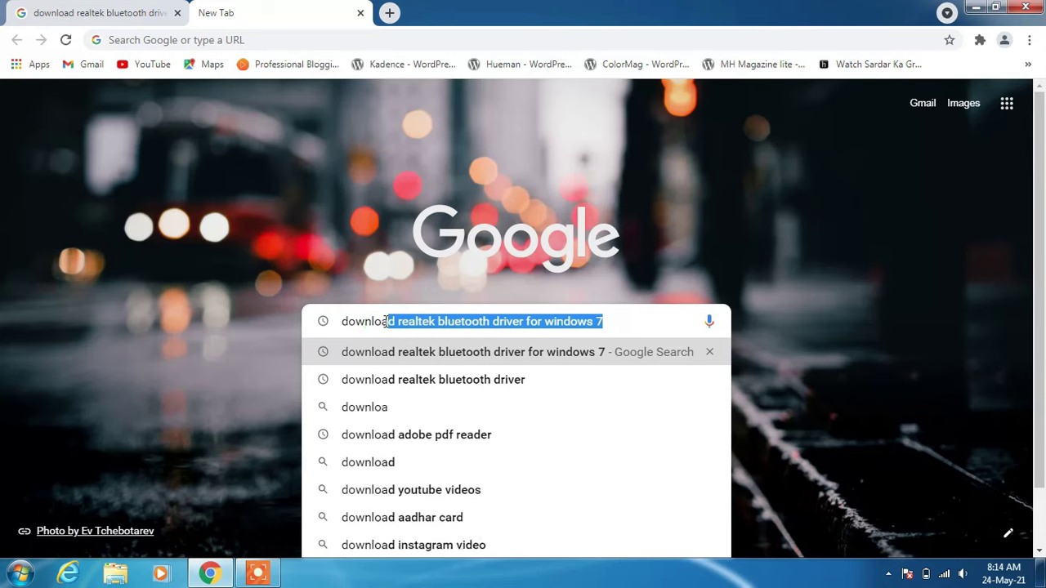
pyautogui.write('d intel')
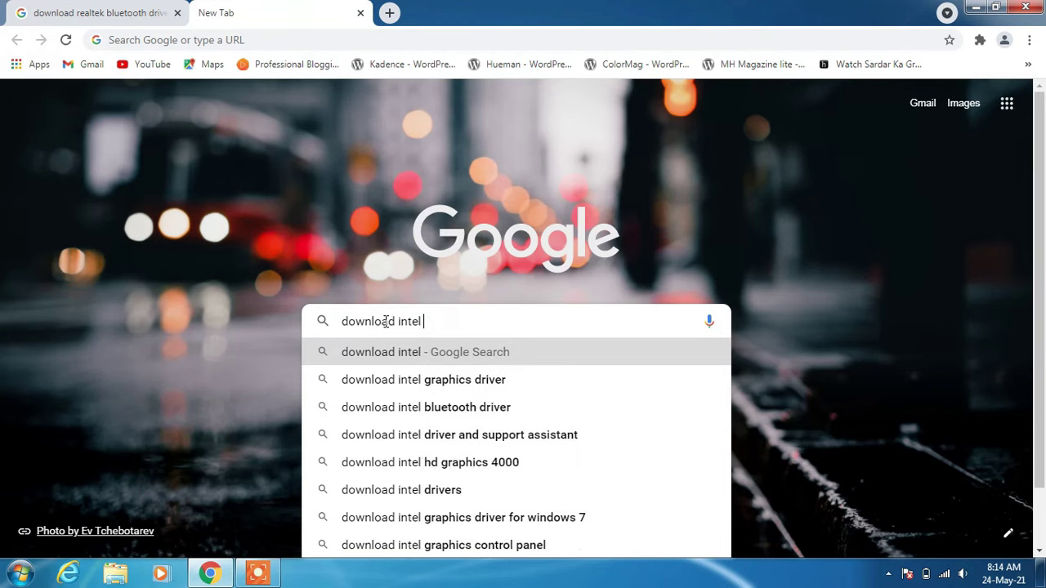
pyautogui.press('Down')
pyautogui.press('Down')
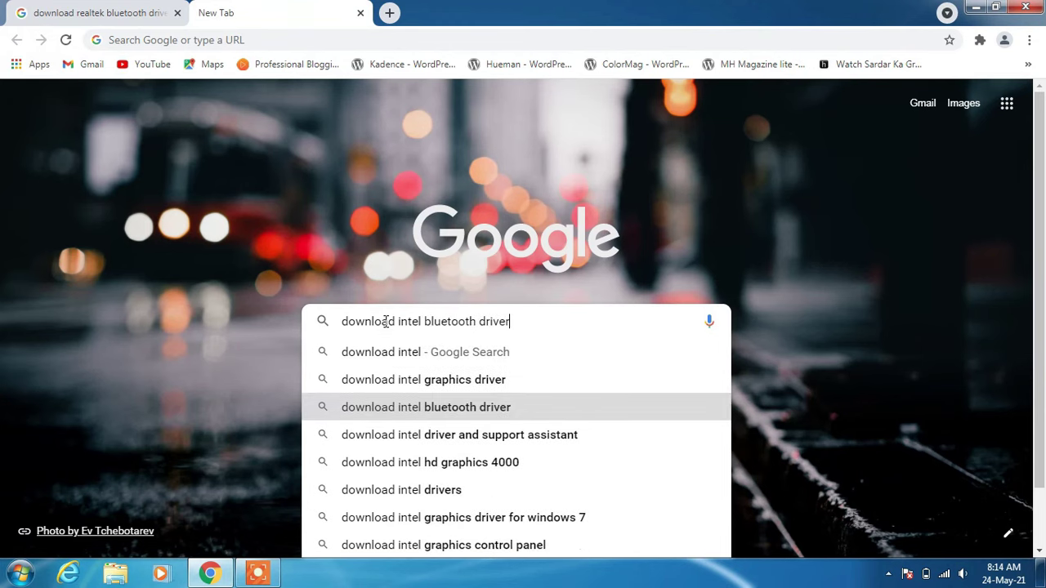
pyautogui.write('windows ')
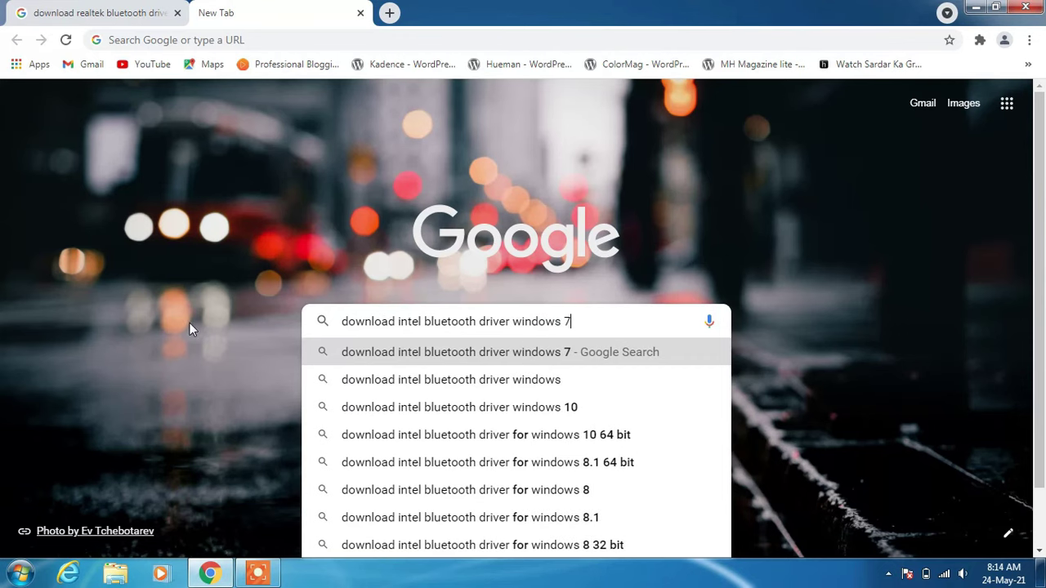
pyautogui.write('7')
pyautogui.press('Return')
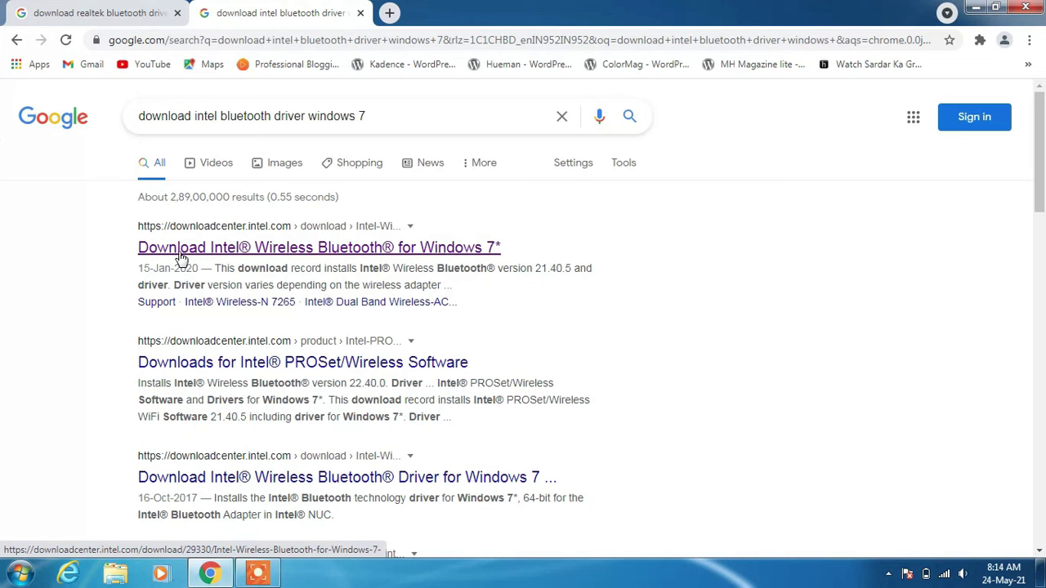
# Open the Intel Wireless Bluetooth for Windows 7 page and review its 32-bit and 64-bit downloads.
pyautogui.click(391, 253)
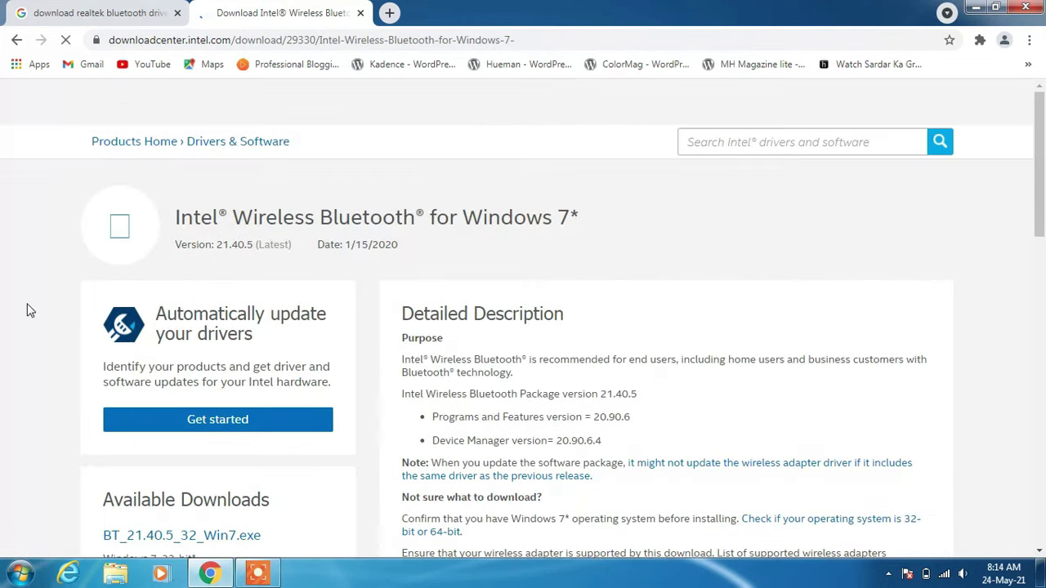
pyautogui.scroll(-4, 28, 307)
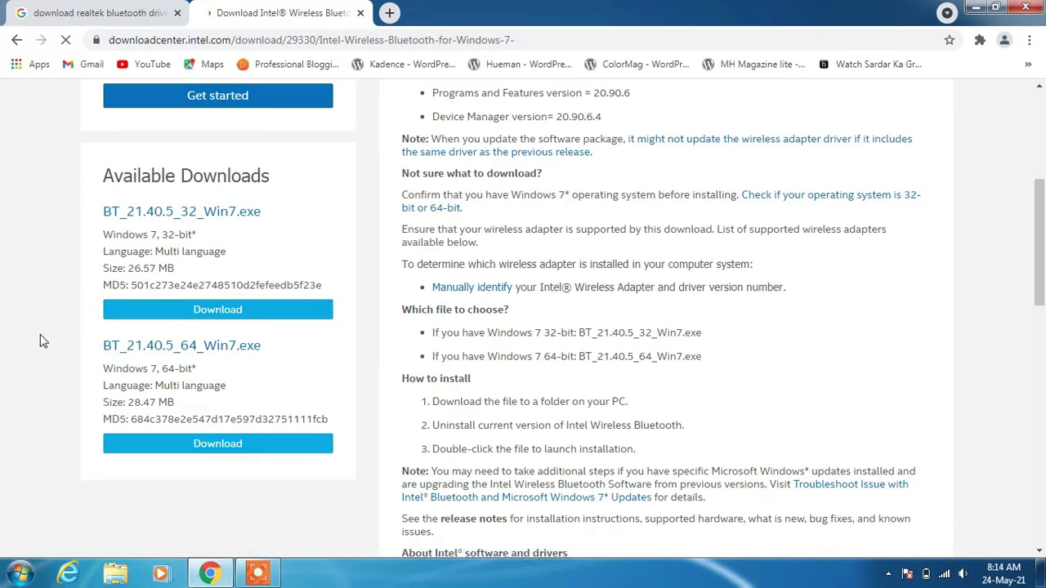
pyautogui.scroll(-1, 40, 335)
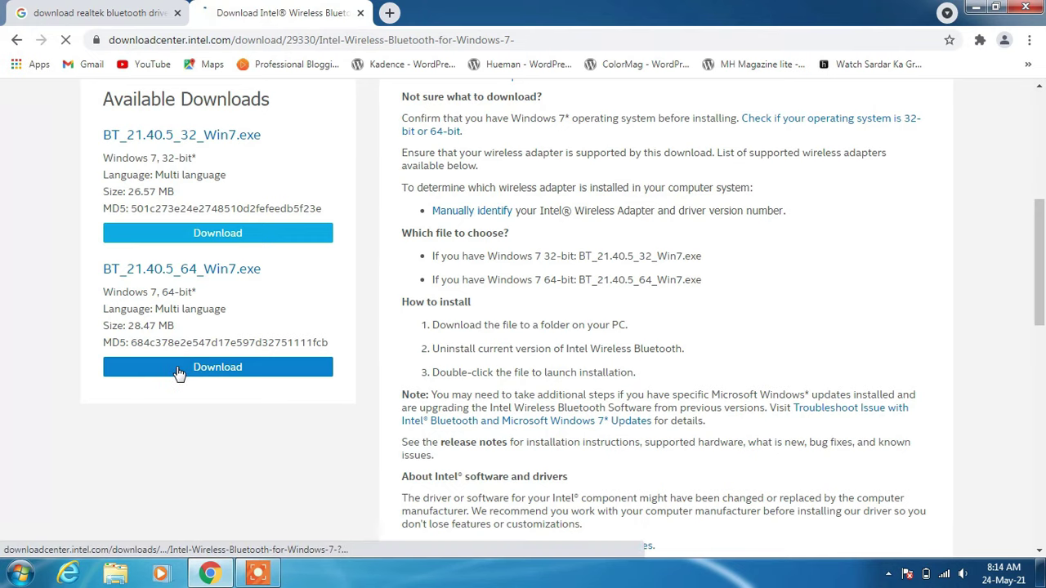
pyautogui.scroll(2, 33, 302)
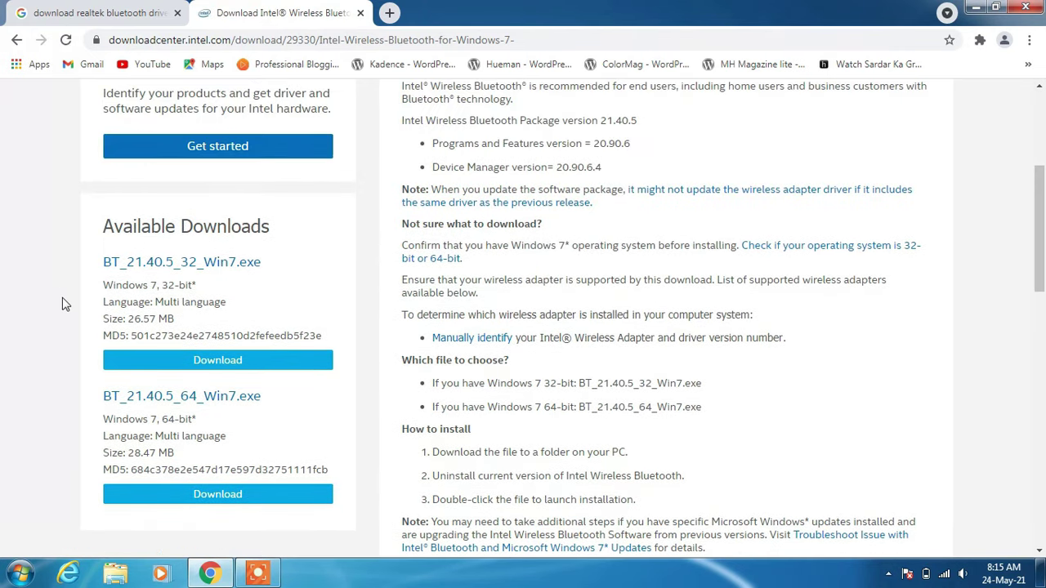
# From the Realtek search results, open Lenovo's driver page and download h4blt17us17.exe.
pyautogui.click(115, 10)
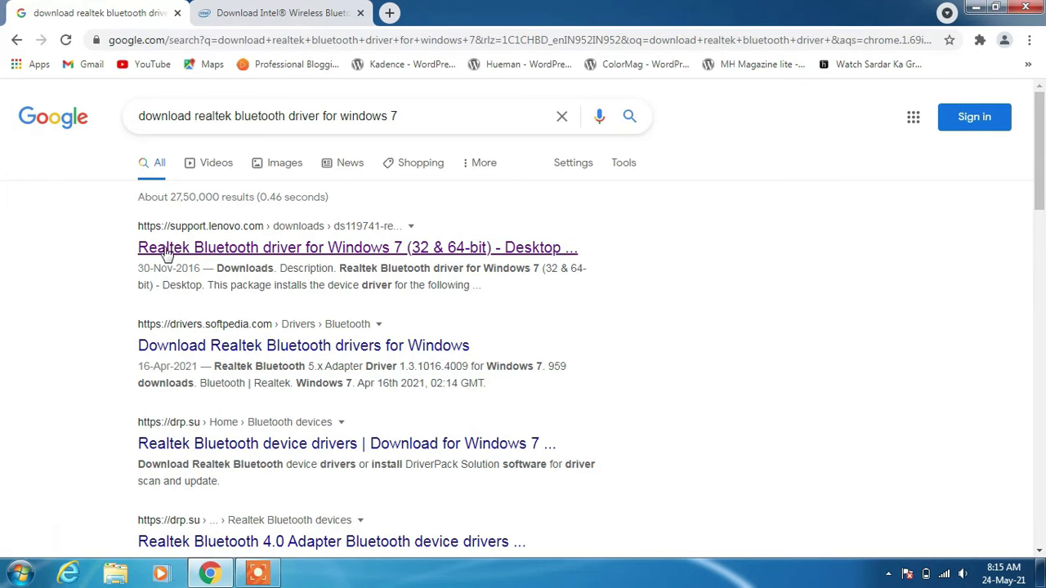
pyautogui.click(230, 249)
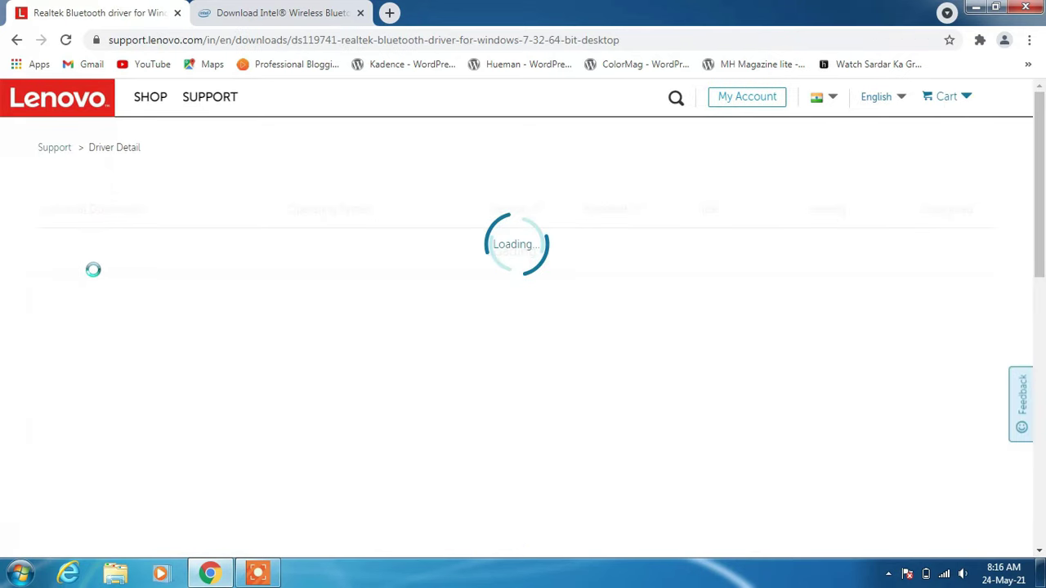
pyautogui.scroll(-2, 94, 278)
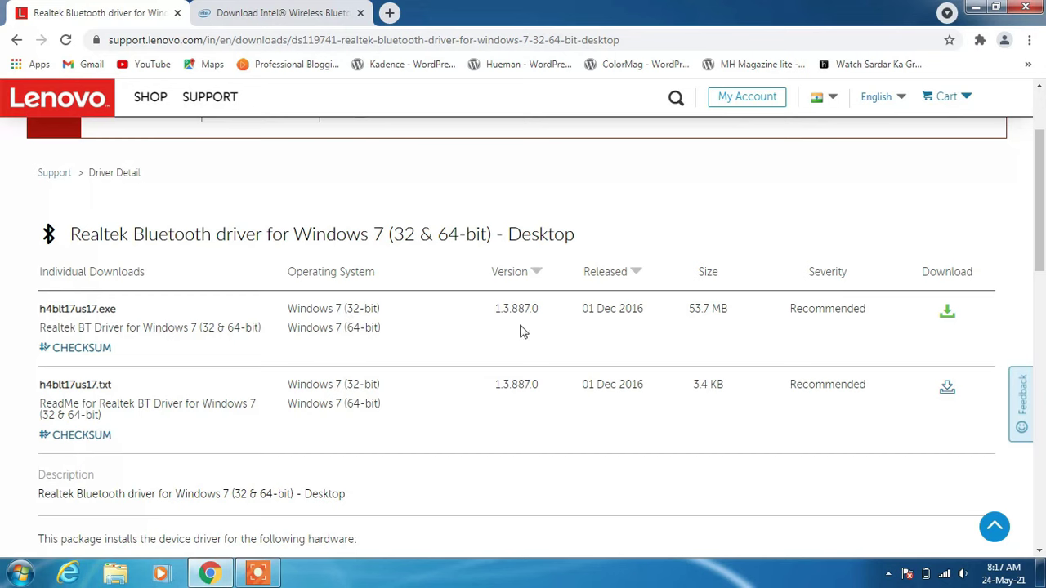
pyautogui.click(947, 313)
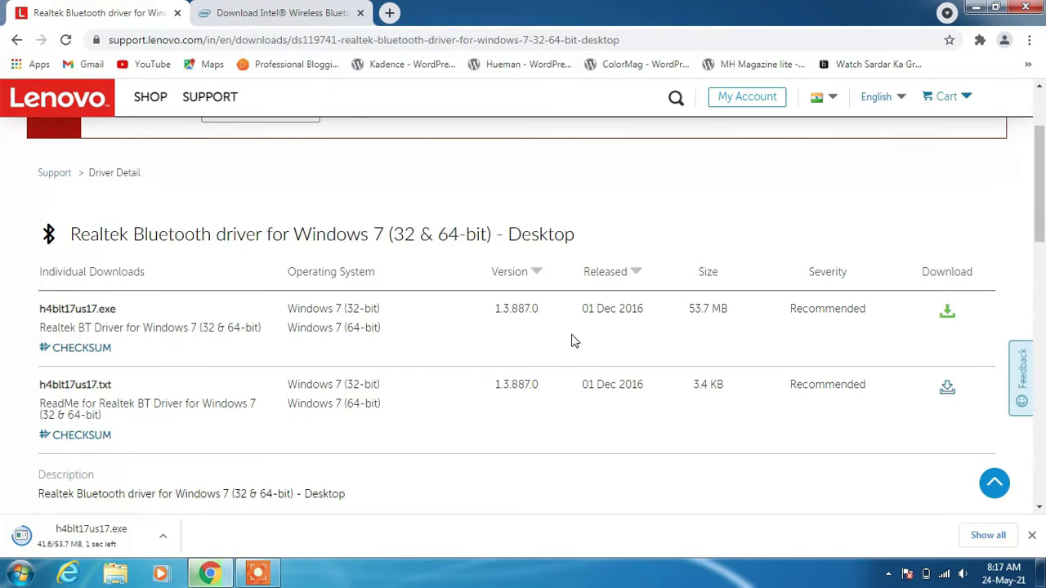
# Locate the downloaded h4blt17us17.exe in its folder and paste a copy onto the desktop.
pyautogui.click(168, 538)
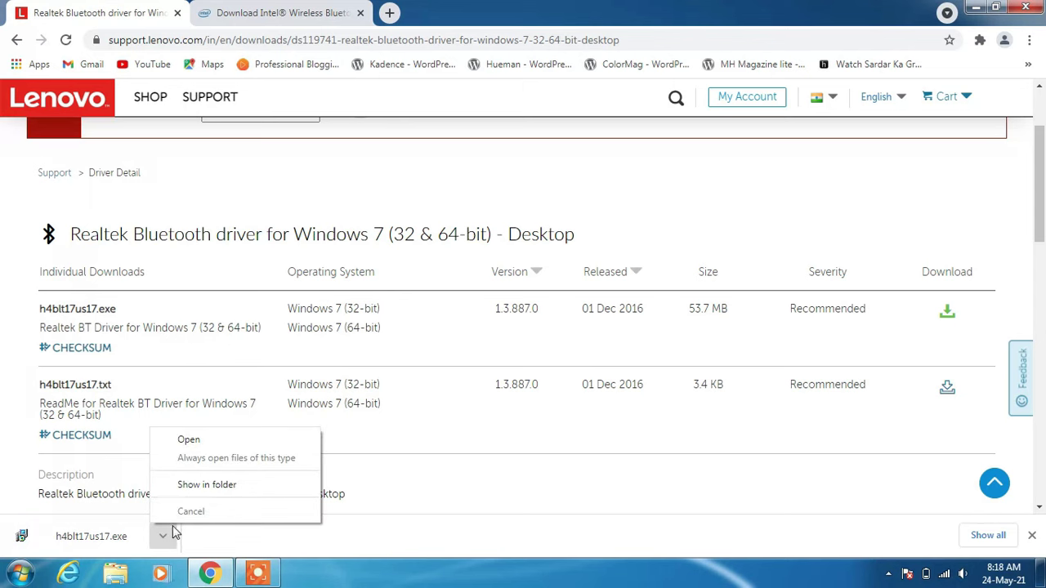
pyautogui.click(206, 484)
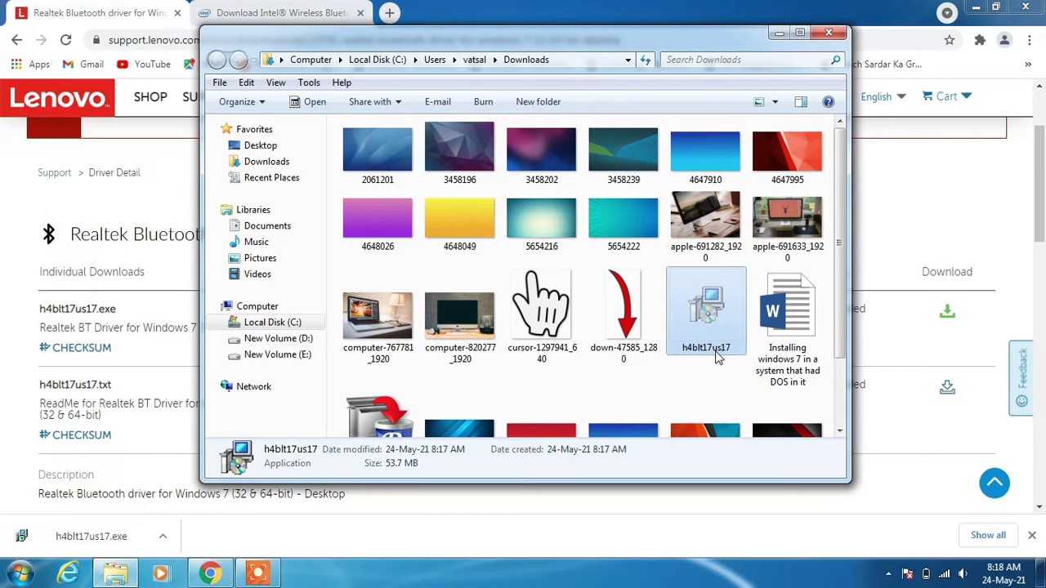
pyautogui.click(828, 32)
pyautogui.click(979, 7)
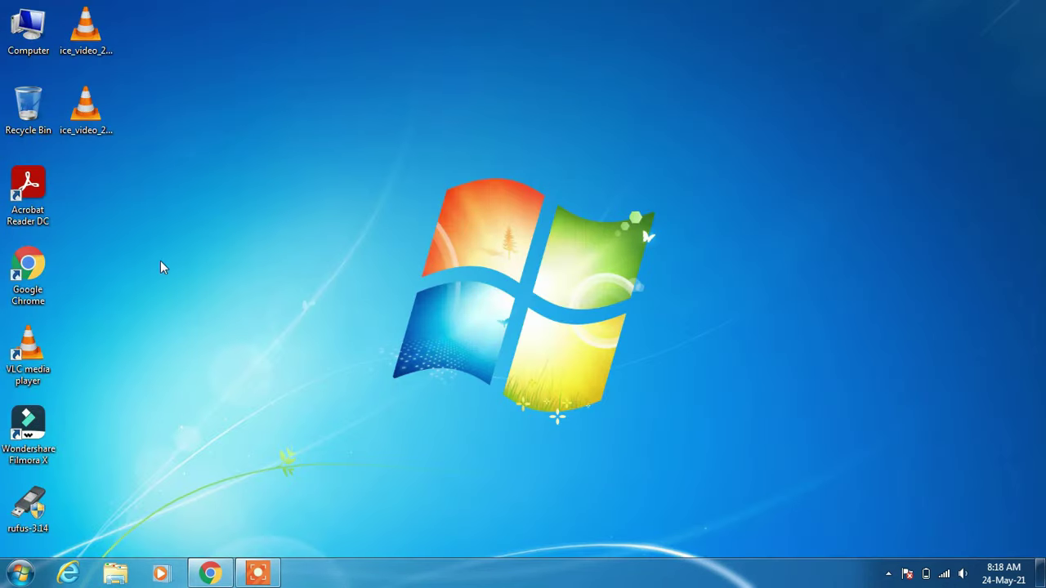
pyautogui.hotkey('ctrl', 'v')
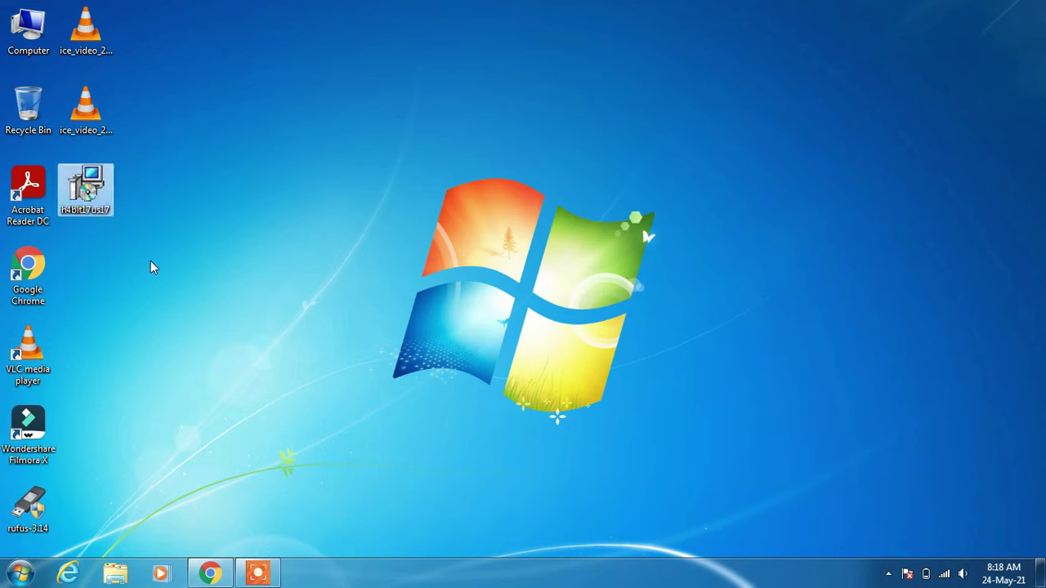
pyautogui.click(270, 237)
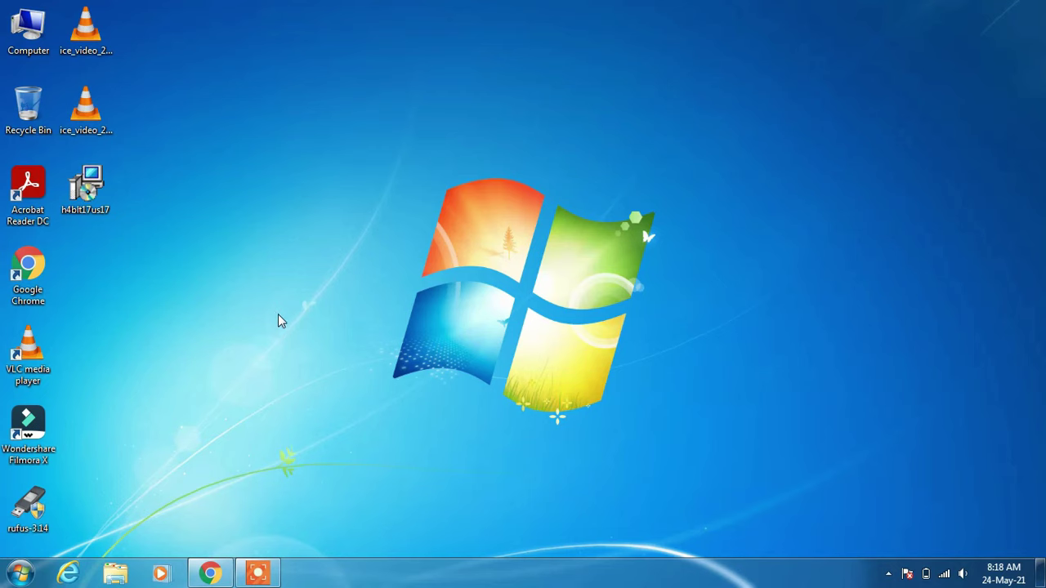
pyautogui.click(97, 205)
# Run h4blt17us17, accept the licence, extract to C:\DRIVERS\BT\h4blt17us17, and start installation.
pyautogui.doubleClick(96, 204)
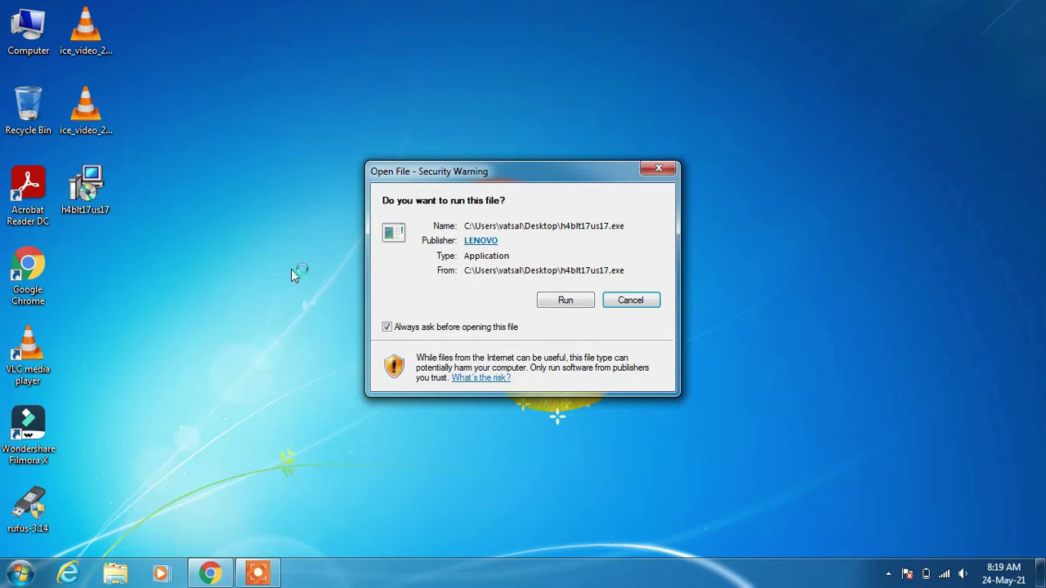
pyautogui.click(564, 301)
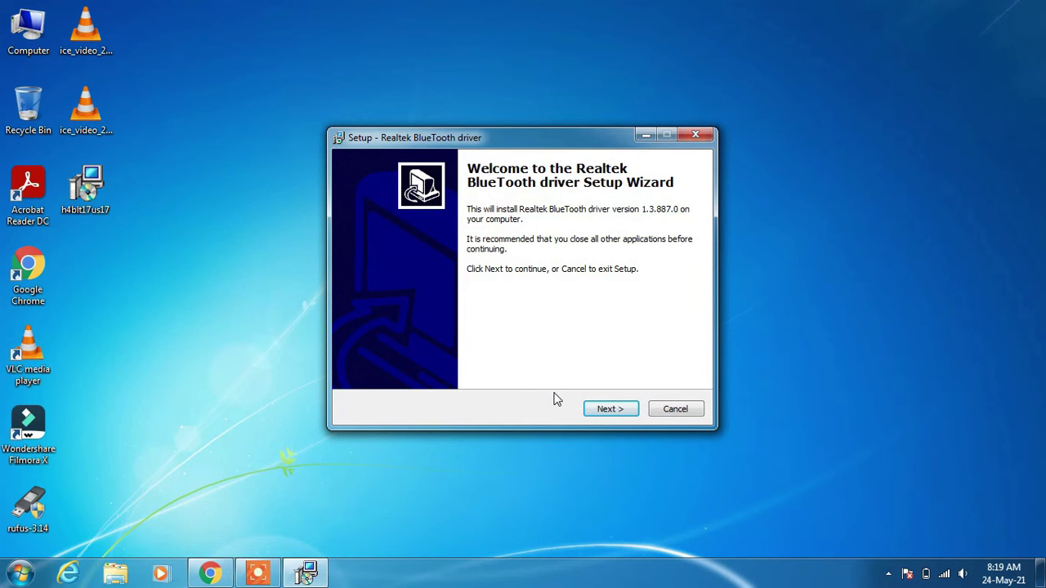
pyautogui.click(608, 411)
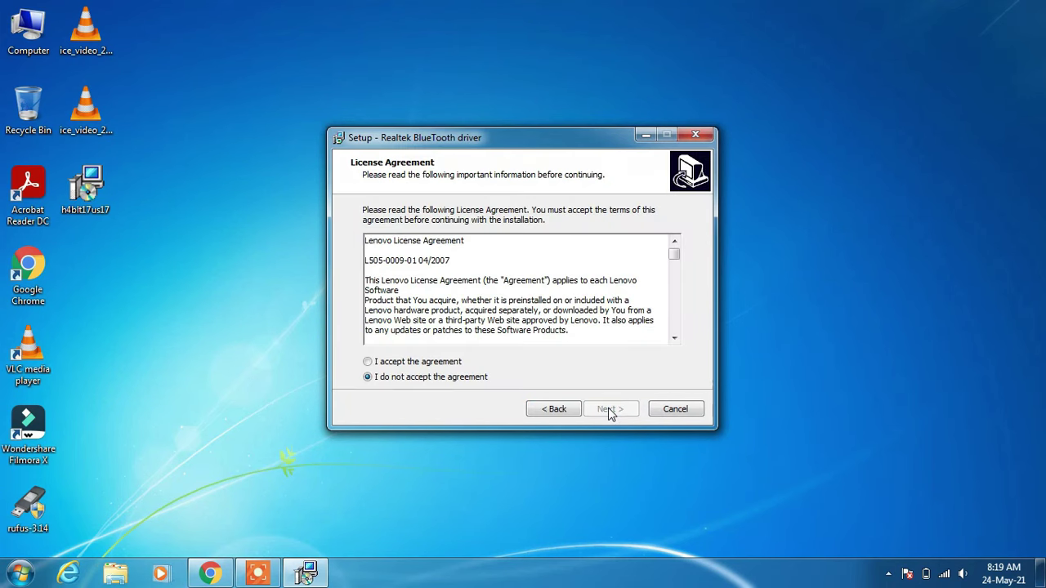
pyautogui.click(368, 362)
pyautogui.click(604, 410)
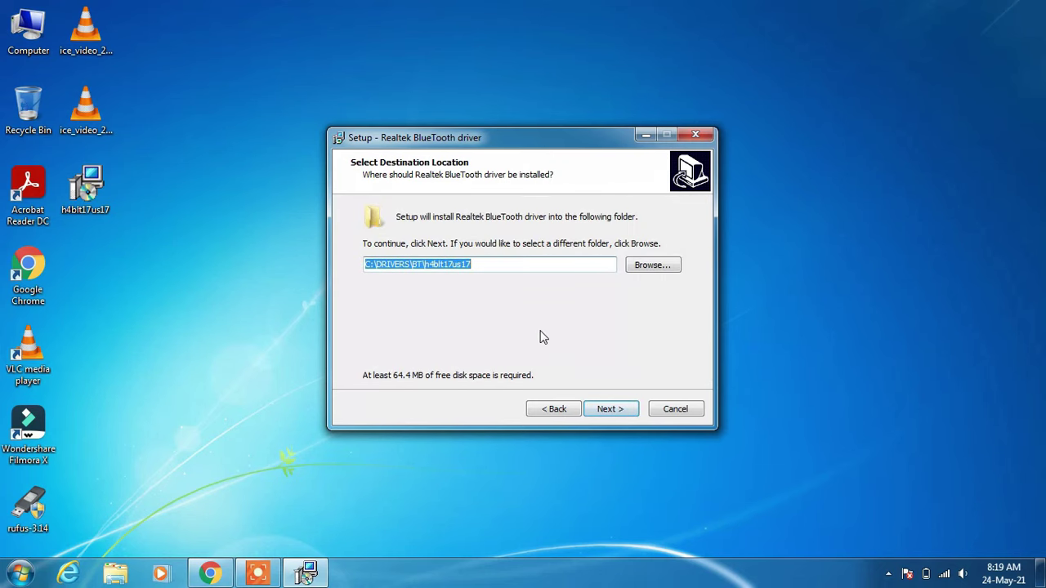
pyautogui.click(611, 411)
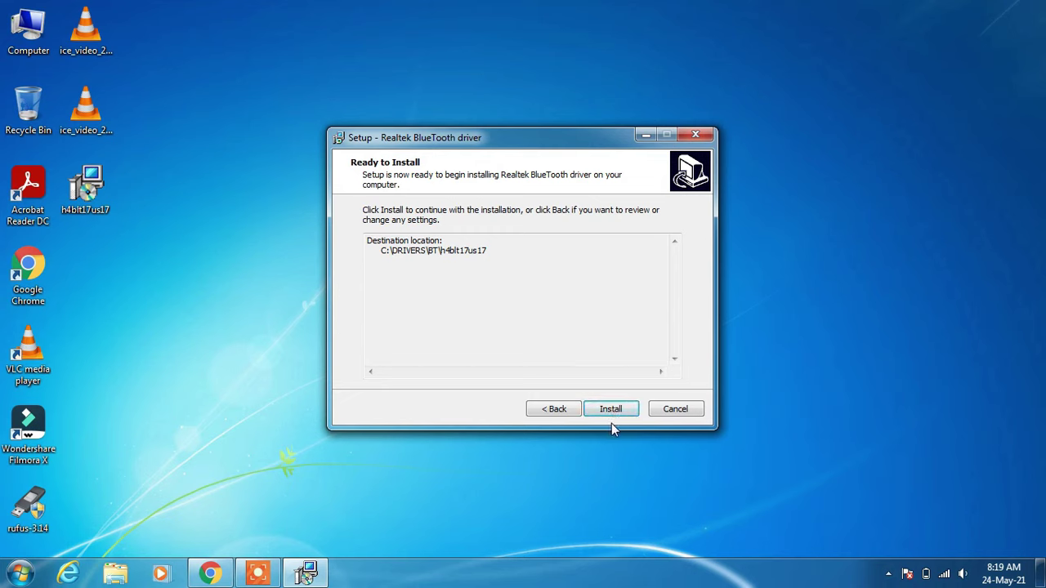
pyautogui.click(613, 414)
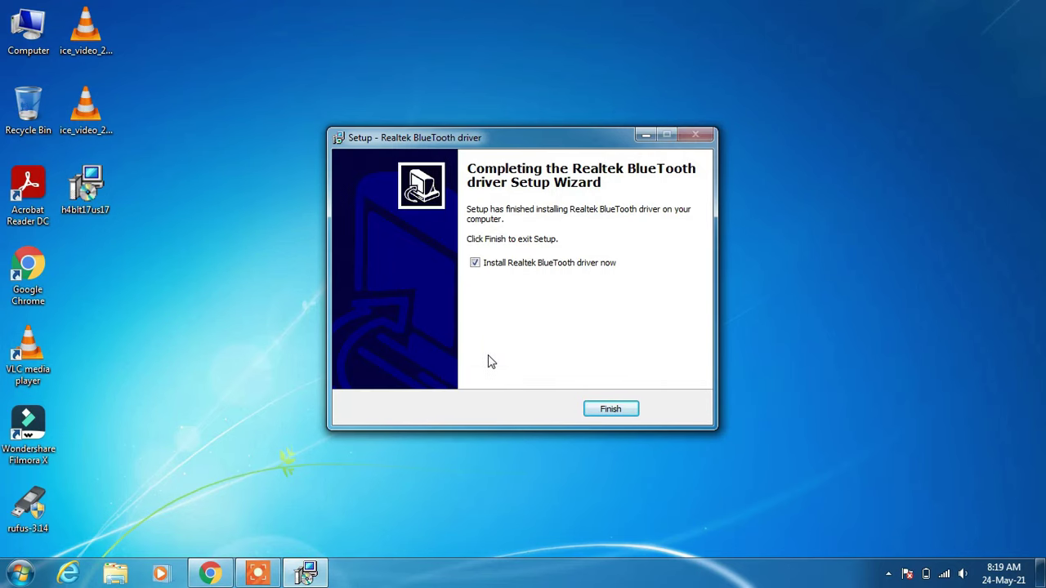
pyautogui.click(602, 410)
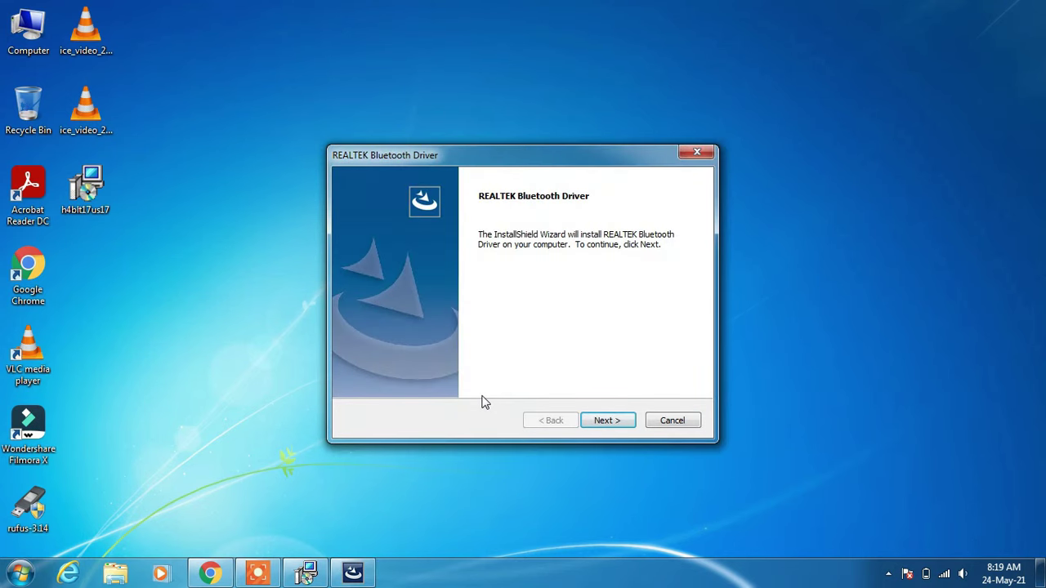
# Install the REALTEK Bluetooth Driver, choose 'No, I will restart my computer later', and finish.
pyautogui.click(603, 427)
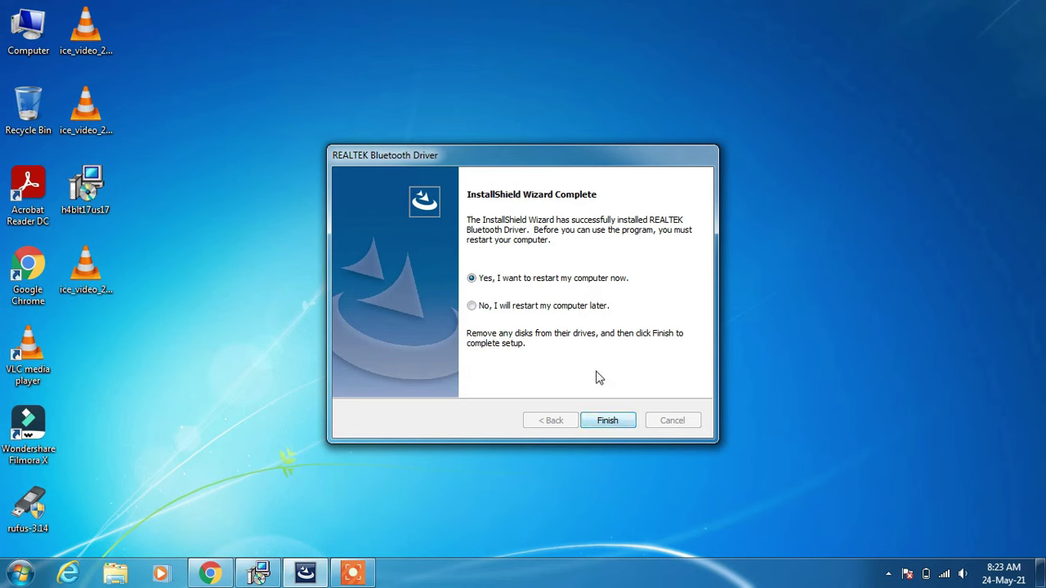
pyautogui.click(473, 309)
pyautogui.click(609, 424)
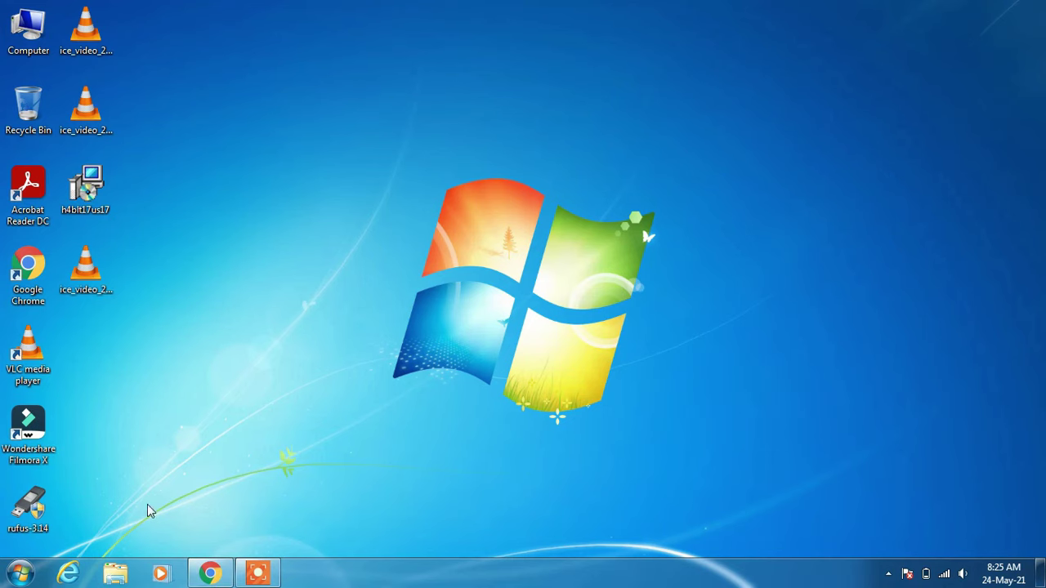
# Search the Start menu for 'bluetooth' and launch Bluetooth File Transfer.
pyautogui.click(18, 575)
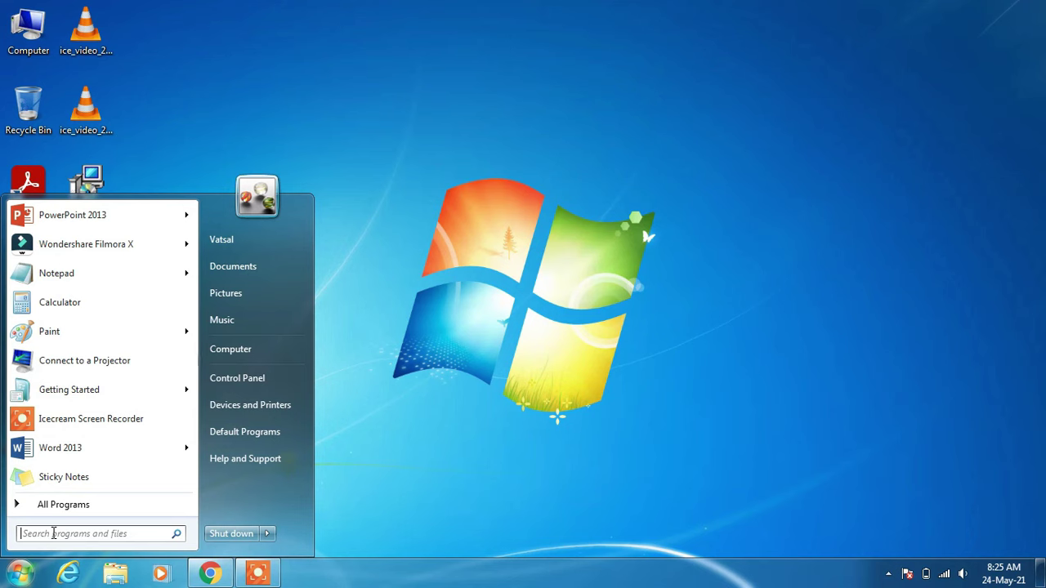
pyautogui.write('bluetooth')
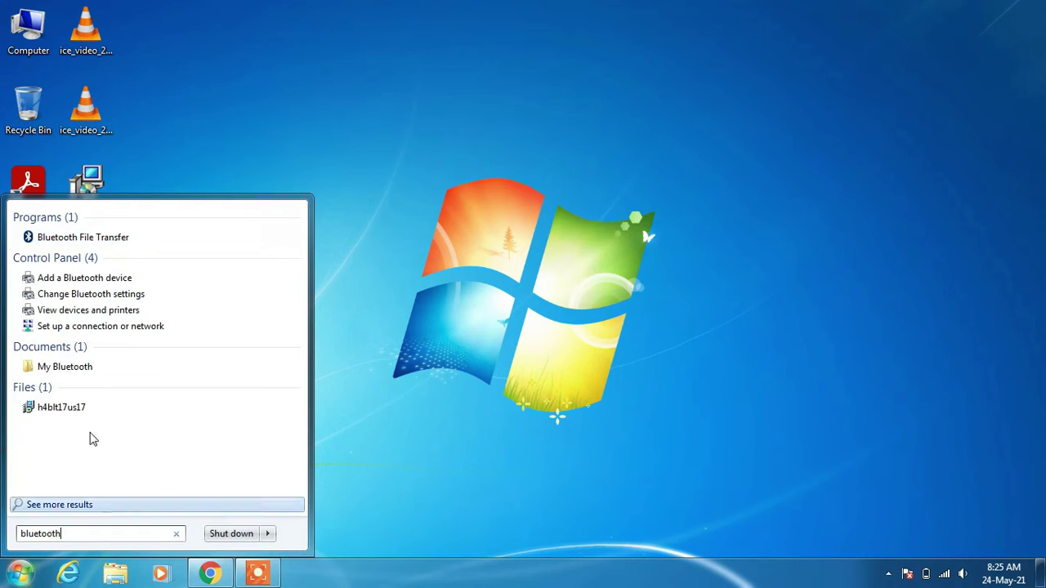
pyautogui.click(107, 242)
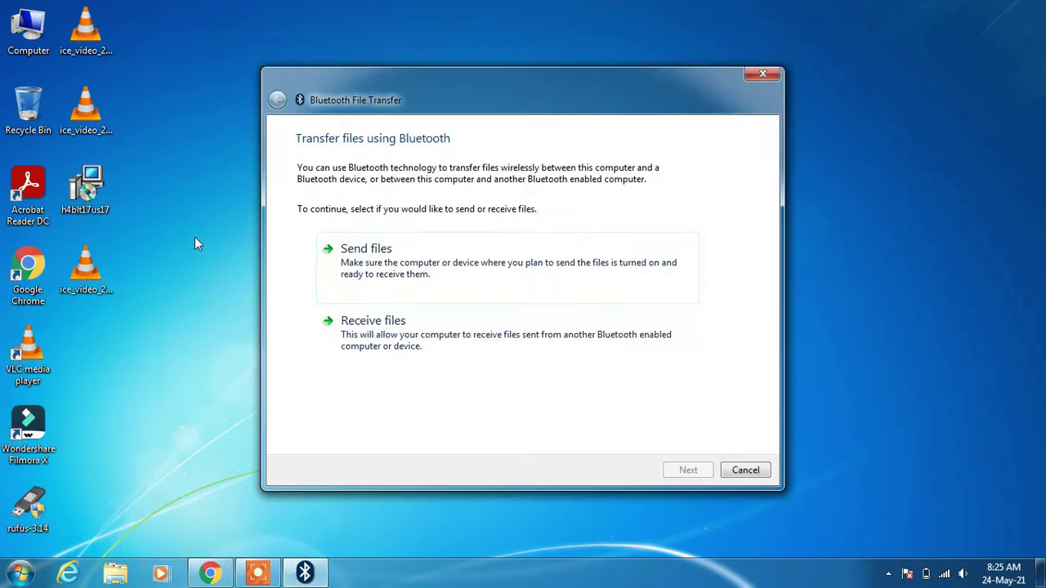